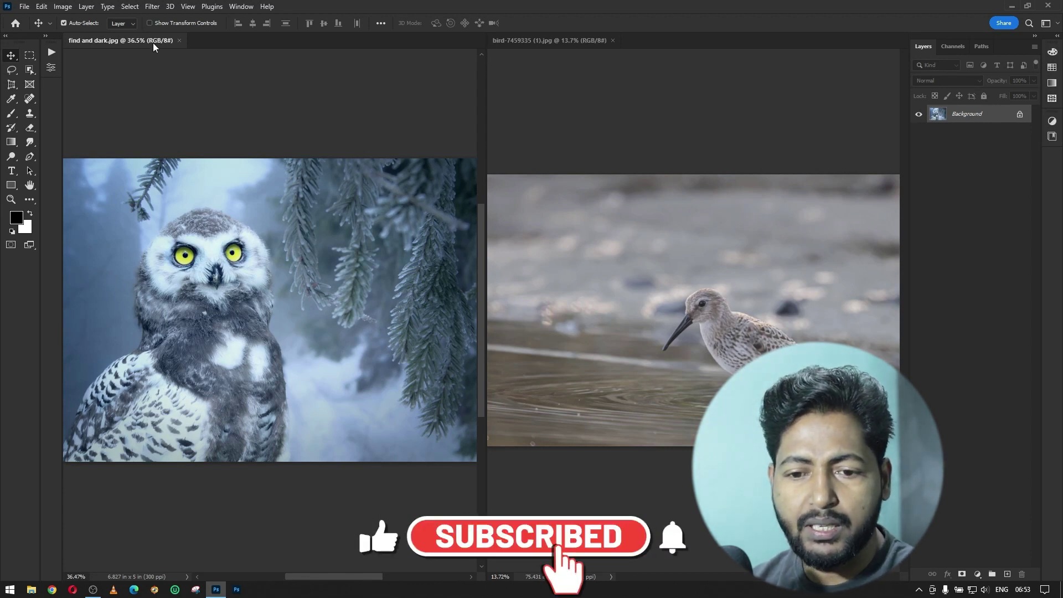
- Convert the owl photo's Background layer into a smart object, Layer 0
scroll(228, 252, down, 2)
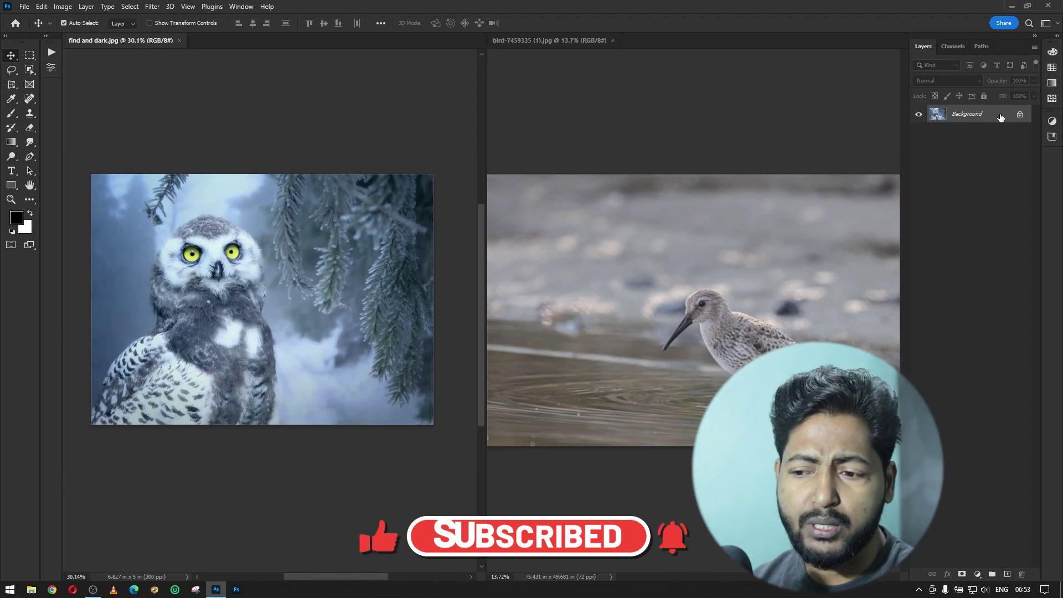
right_click(1001, 116)
click(1018, 202)
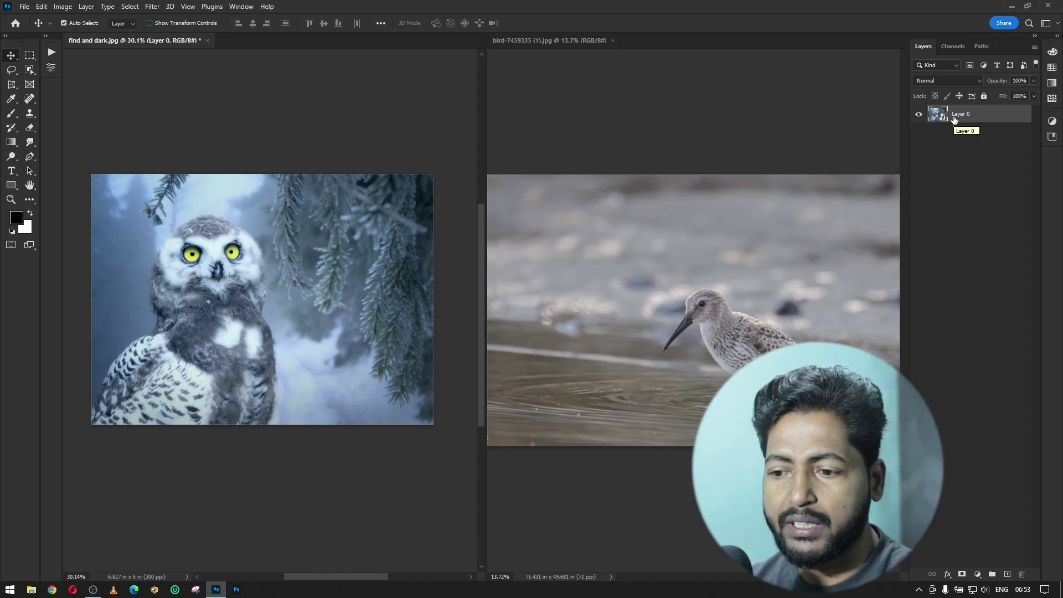
- Add a Levels 1 adjustment layer to the owl, float its Properties panel, and collapse Actions
click(979, 575)
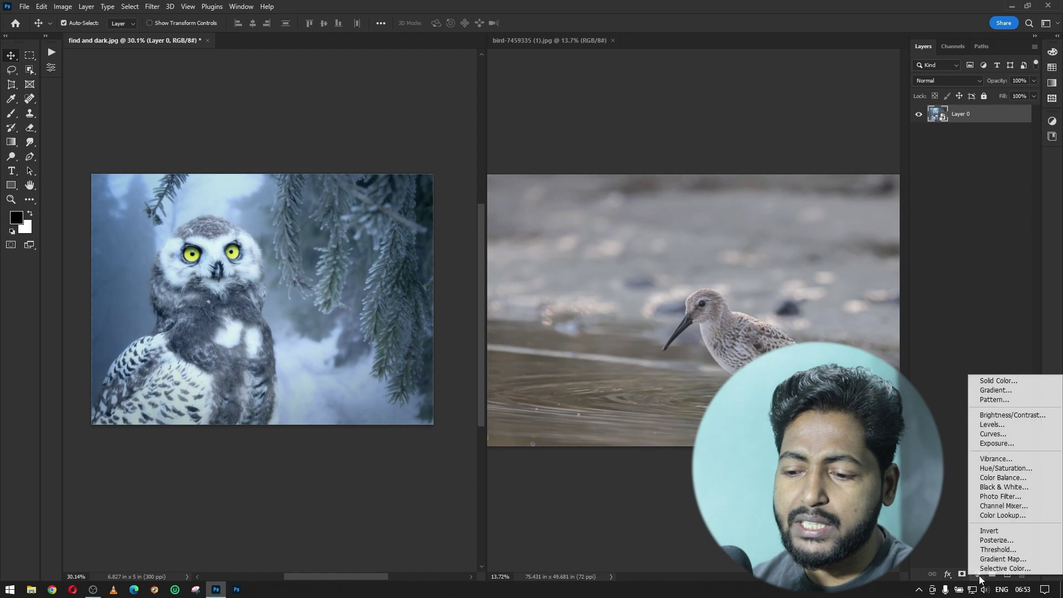
click(991, 424)
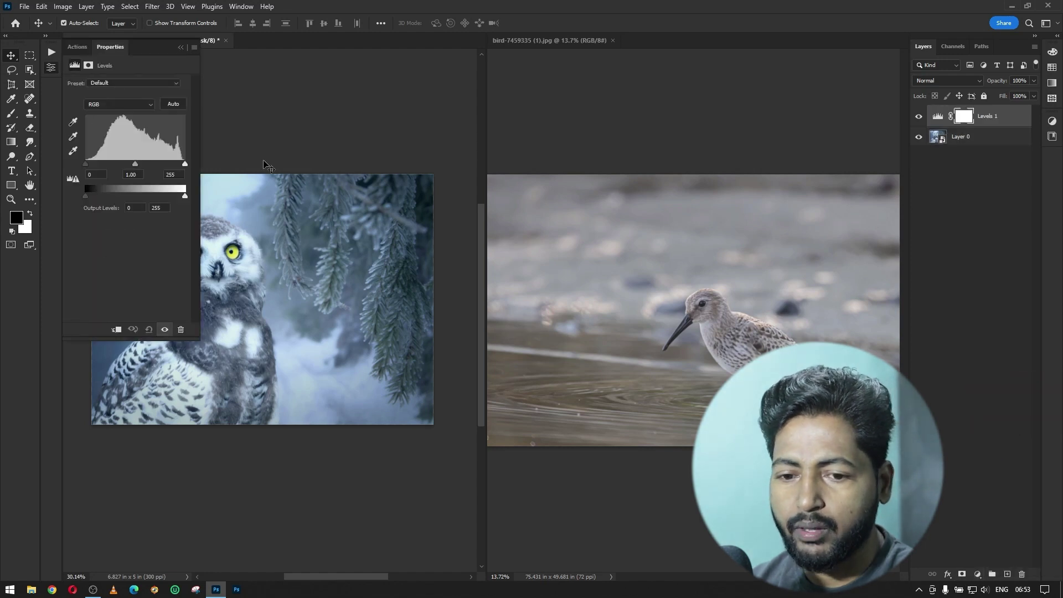
drag(110, 48, 581, 70)
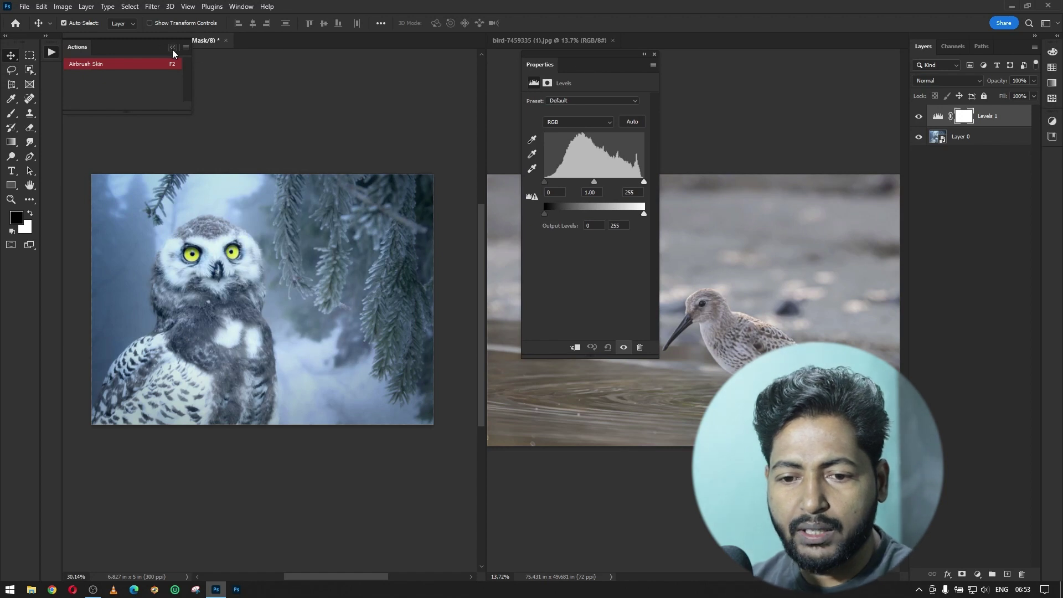
click(173, 48)
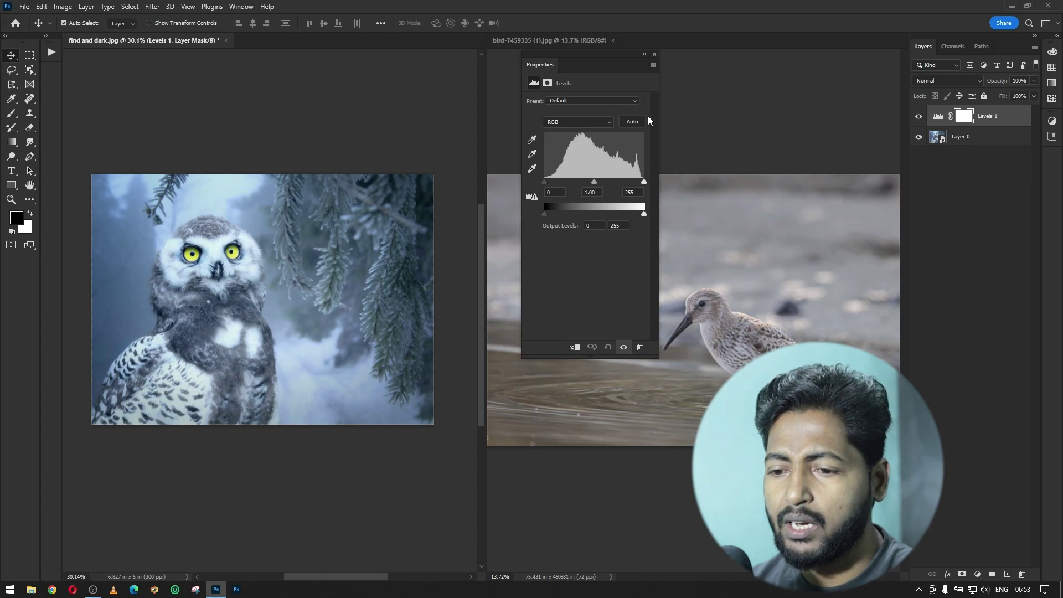
click(654, 66)
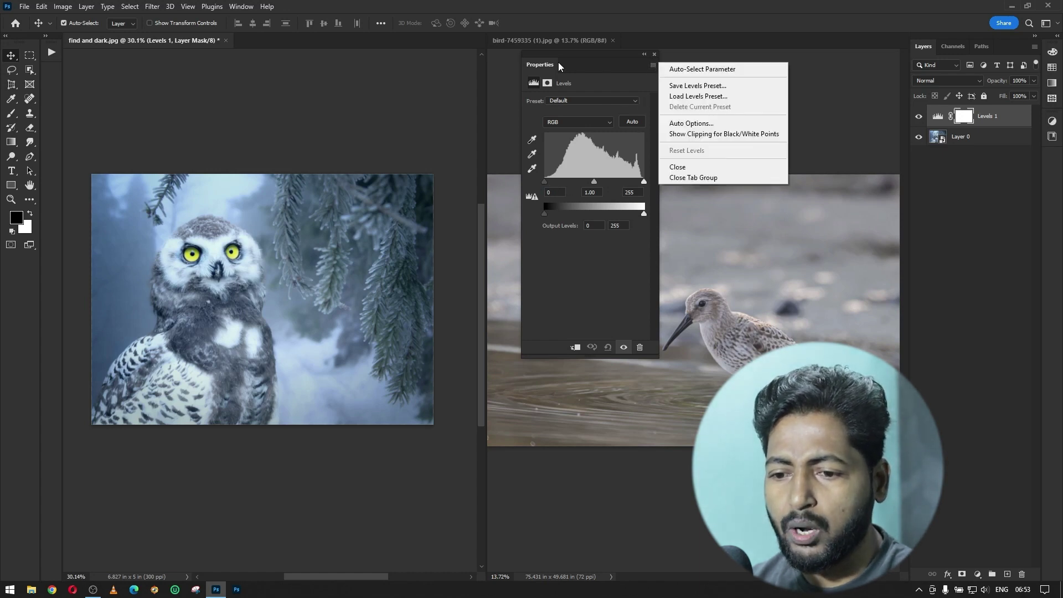
- Apply the Find Dark & Light Colors auto option to the owl's Levels 1 adjustment
click(653, 66)
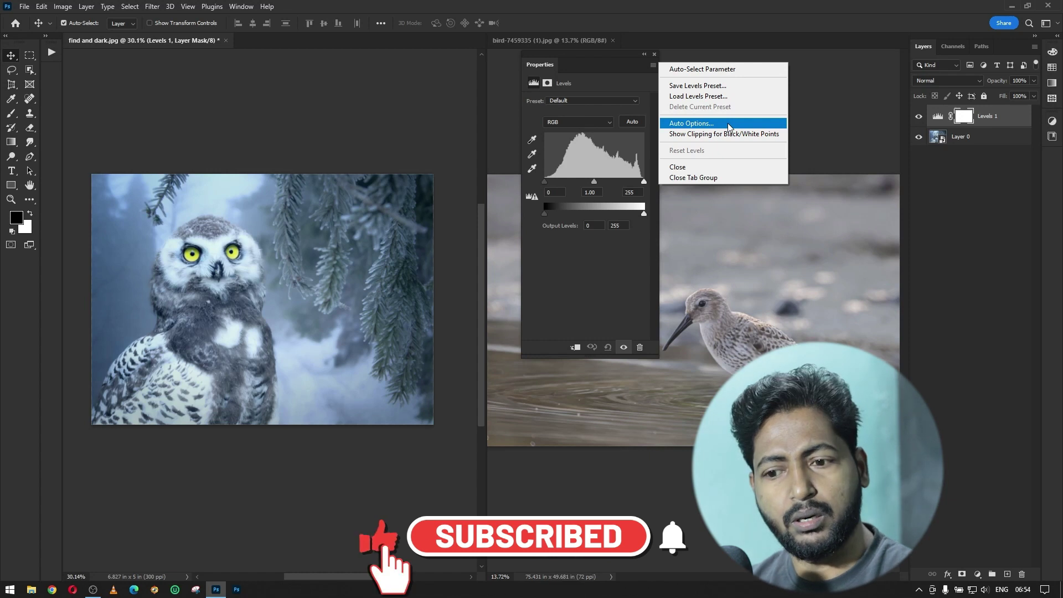
click(728, 127)
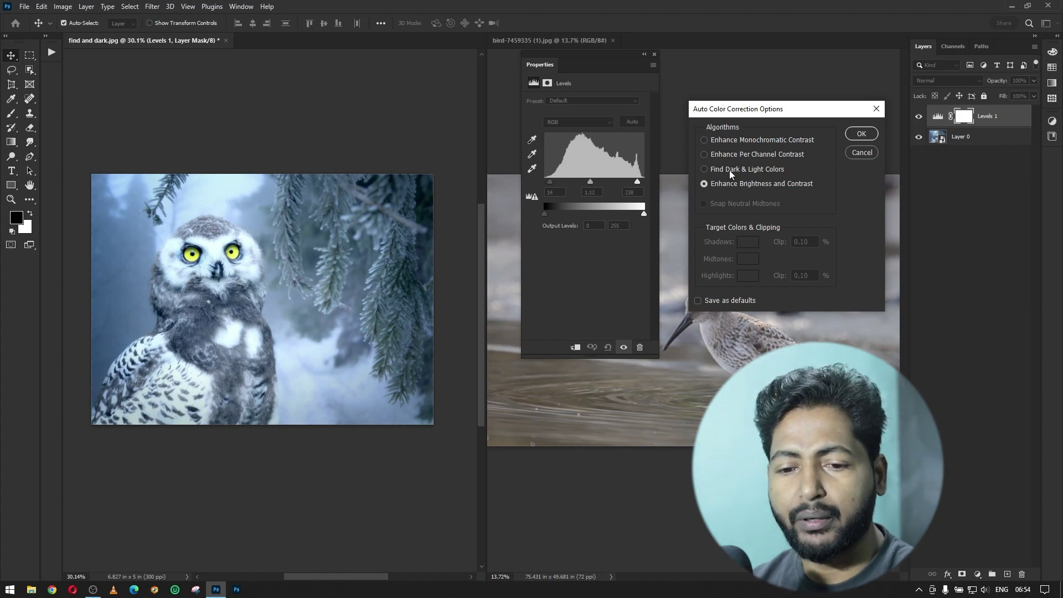
click(729, 170)
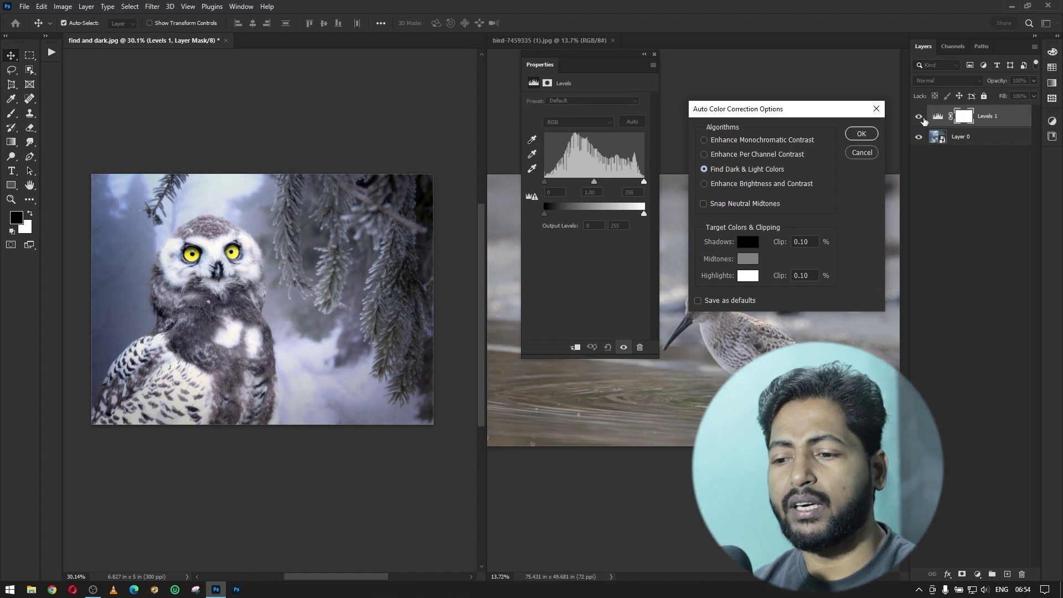
click(870, 135)
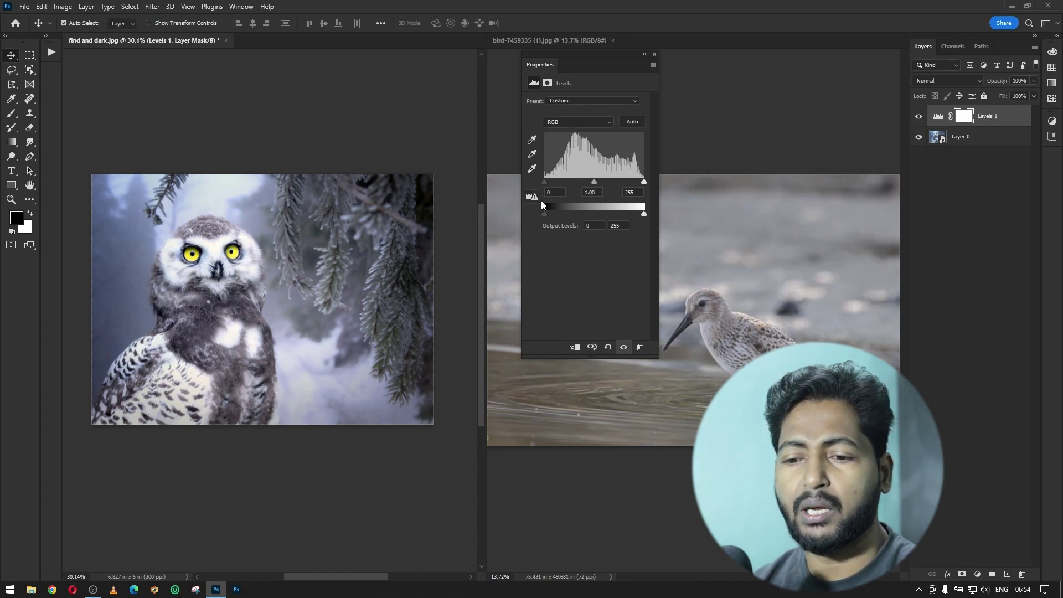
- Set the owl's Levels inputs to 27, 1.15 and 244, then compare before and after
drag(551, 184, 557, 186)
drag(645, 186, 592, 184)
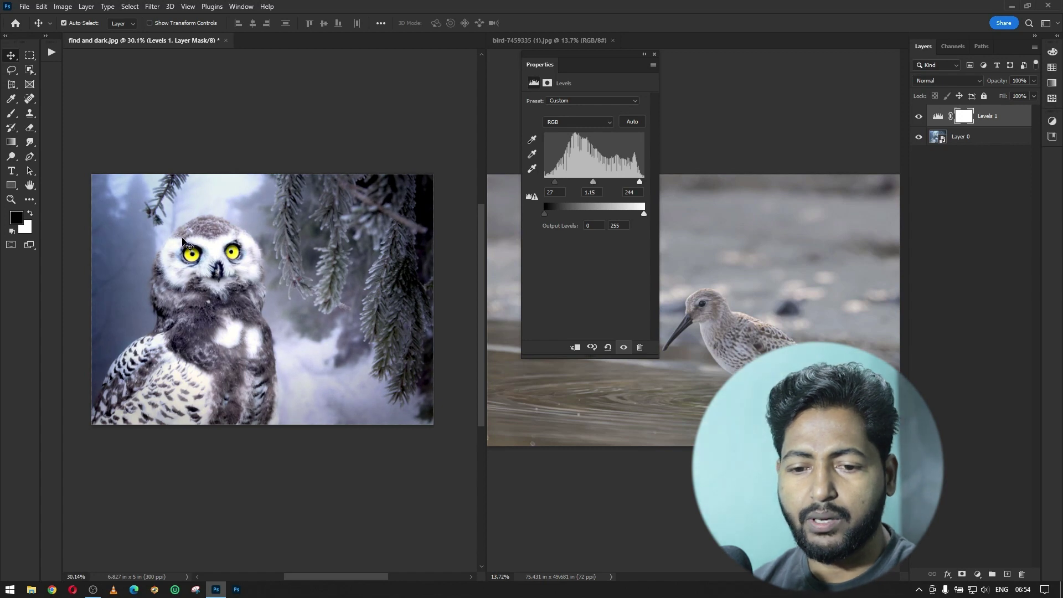
click(655, 54)
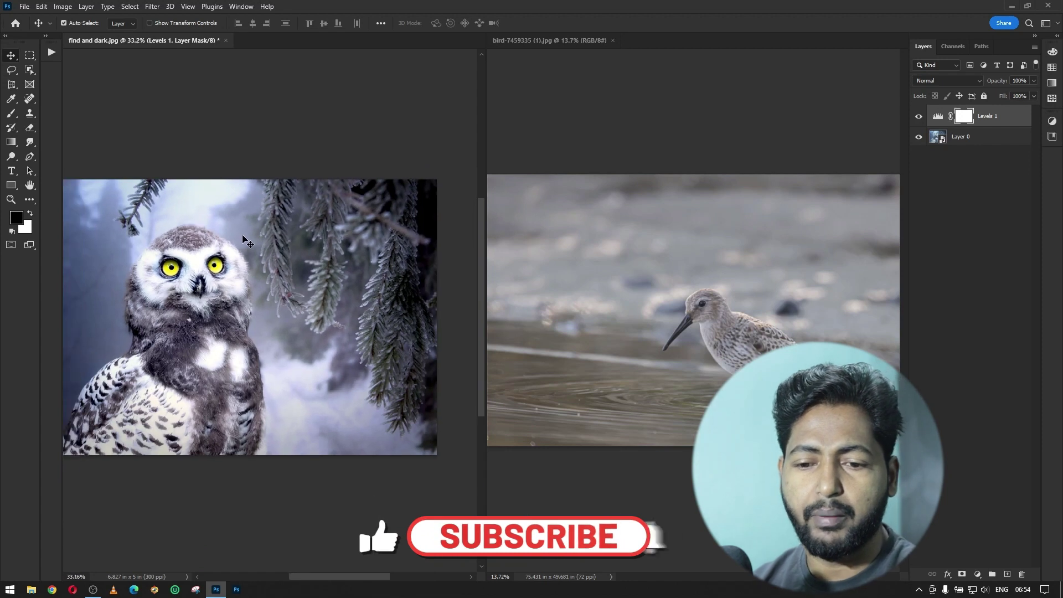
click(919, 117)
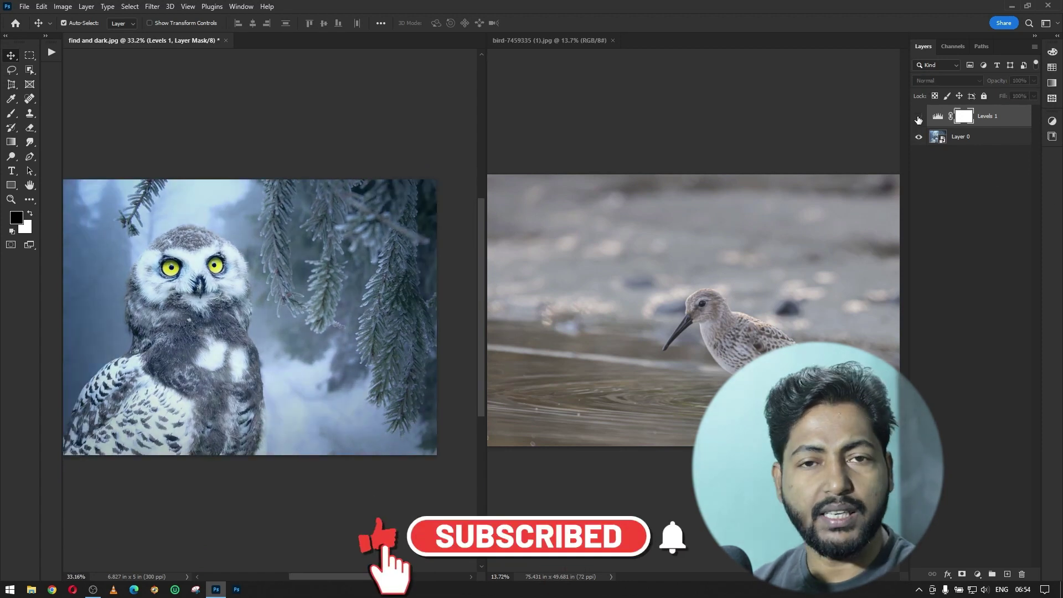
click(919, 116)
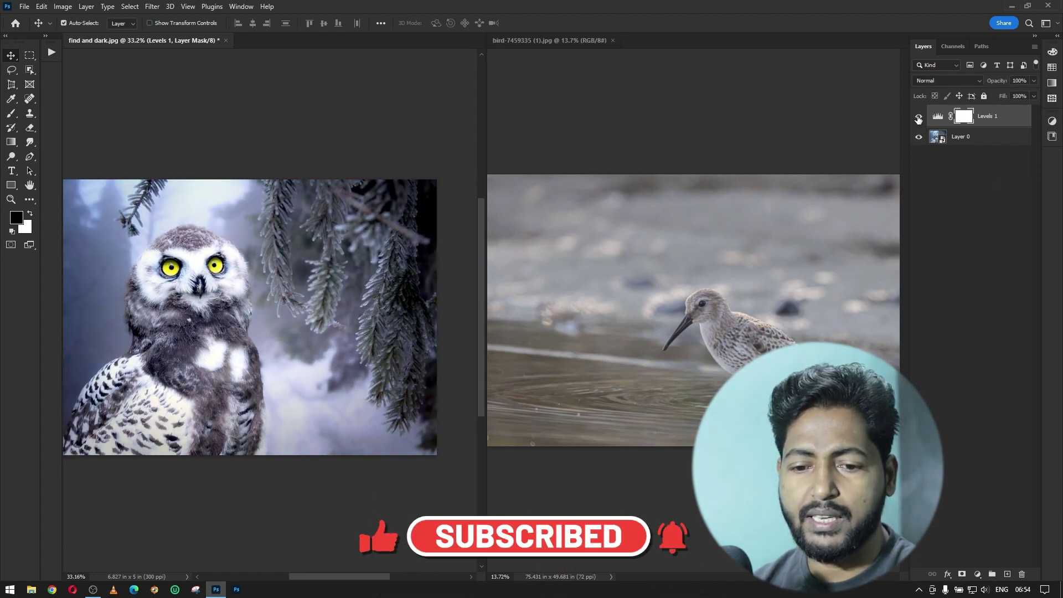
click(918, 117)
click(918, 118)
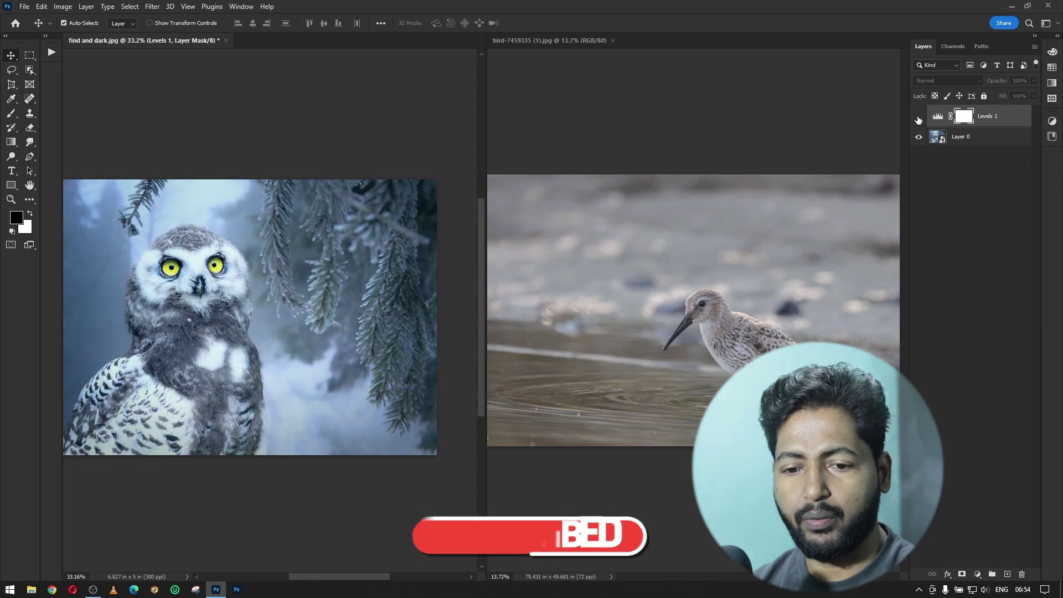
click(919, 117)
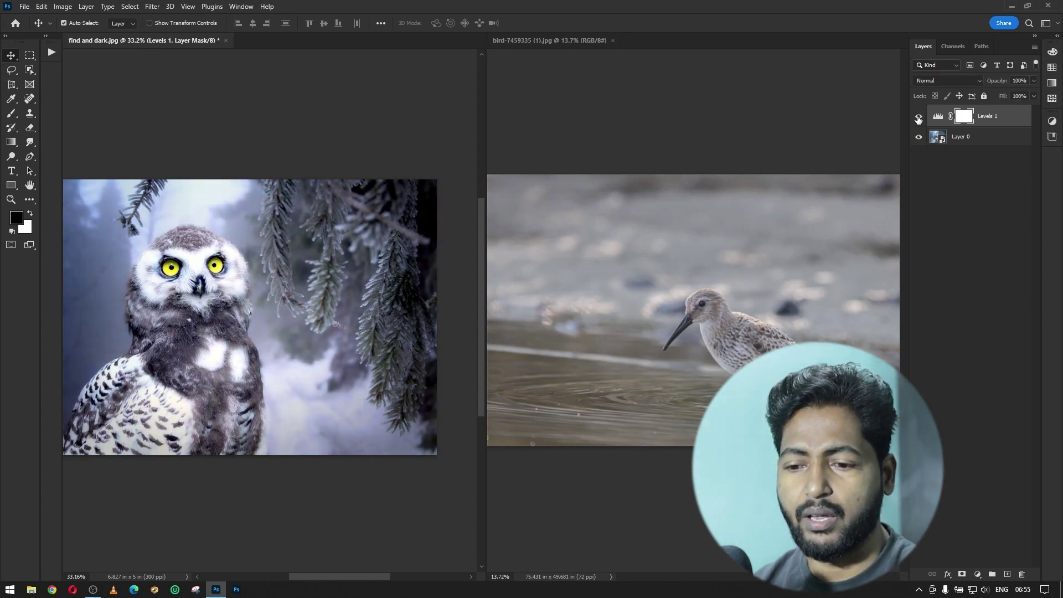
- Switch to the sandpiper photo document
click(633, 100)
scroll(659, 168, down, 2)
scroll(706, 196, up, 3)
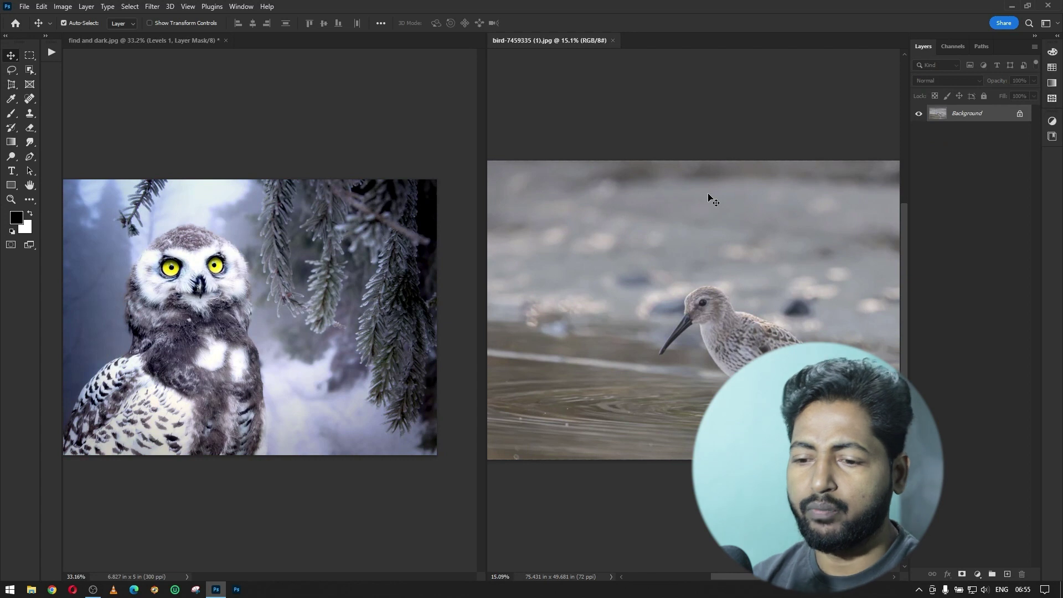
- Convert the sandpiper's Background layer into a smart object
scroll(708, 198, down, 1)
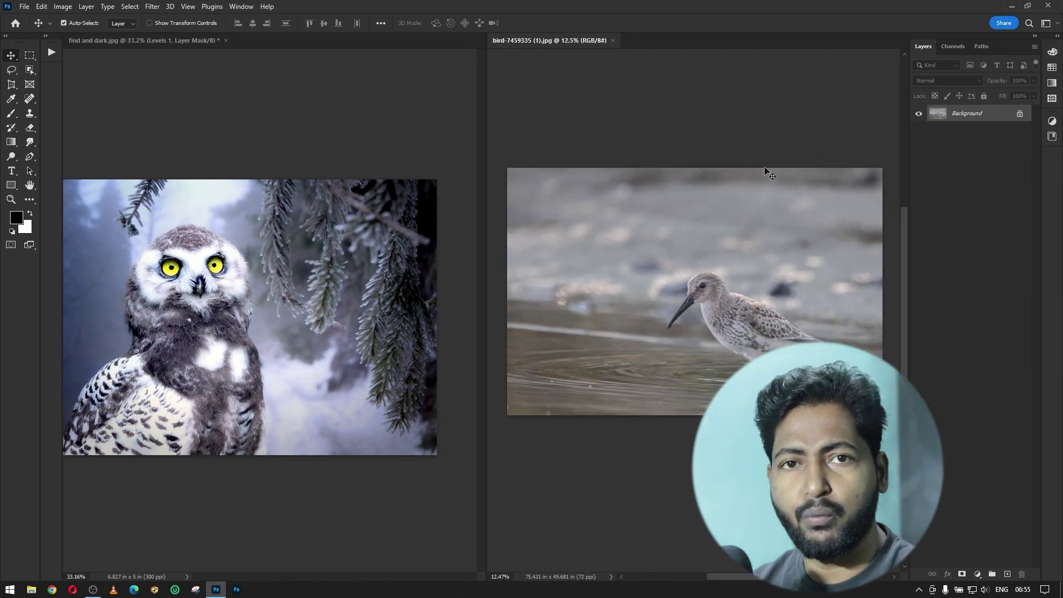
right_click(990, 114)
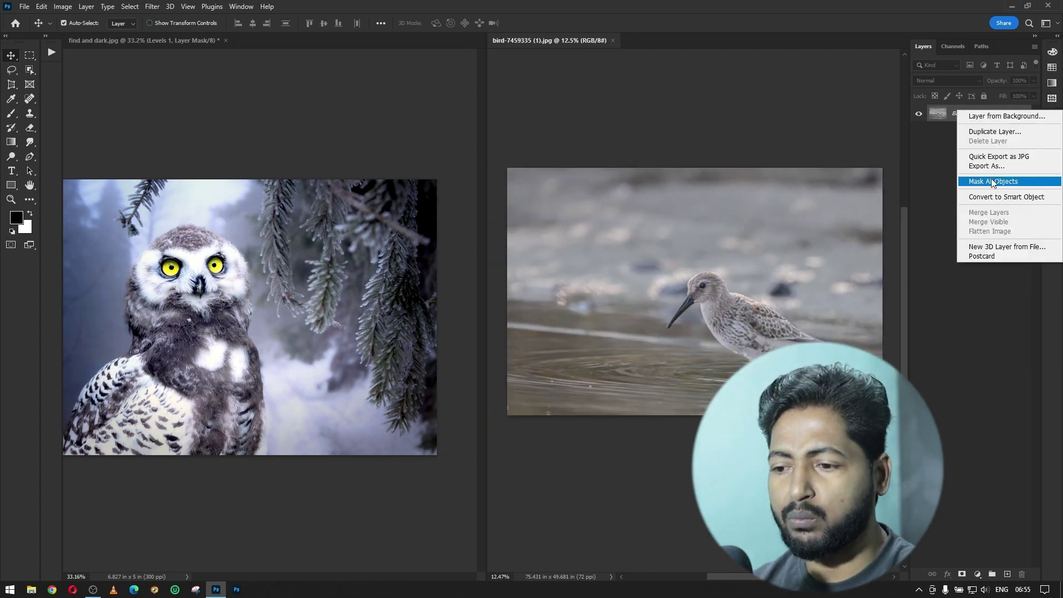
click(991, 197)
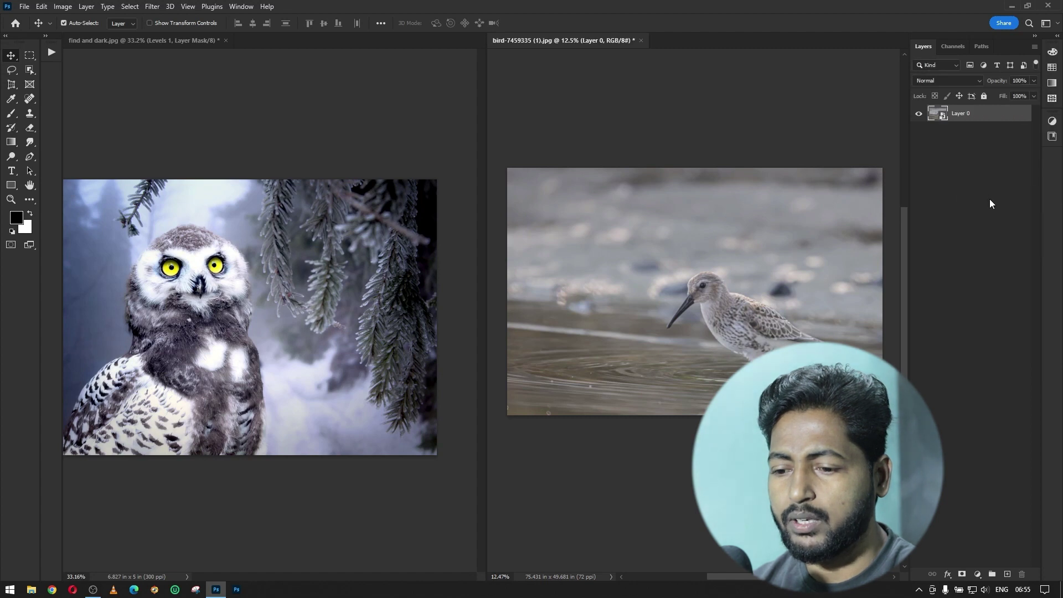
- Add a Levels 1 adjustment layer above the sandpiper and reposition its Properties panel
click(978, 574)
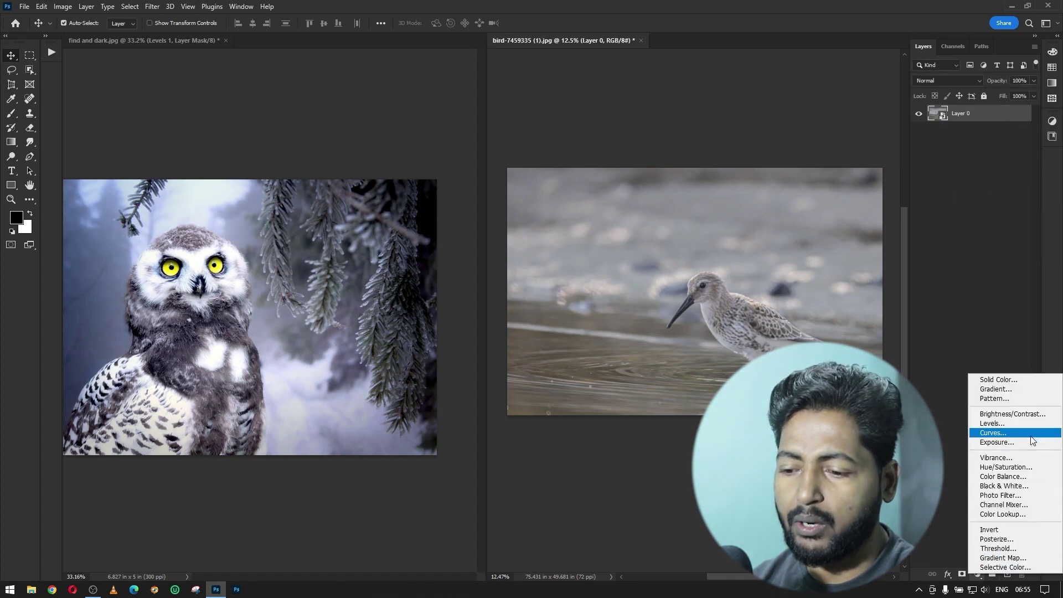
click(1005, 423)
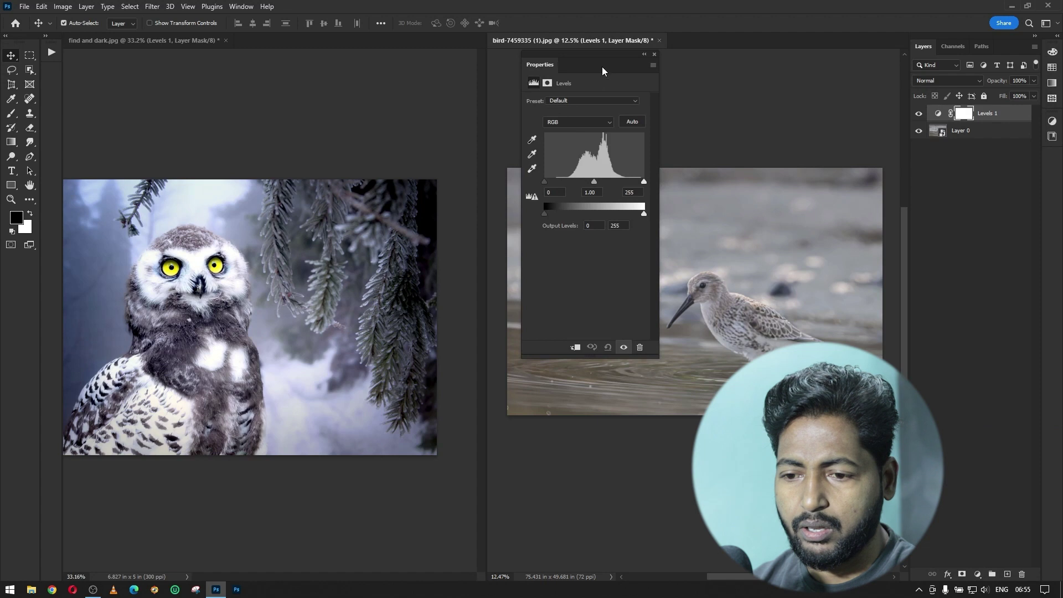
drag(555, 60, 515, 58)
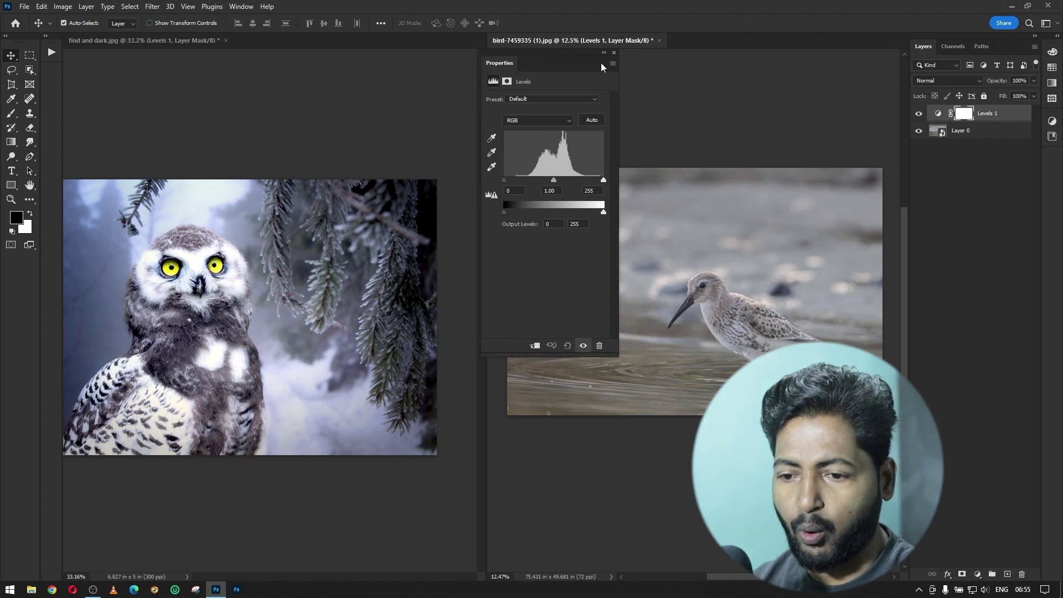
click(612, 65)
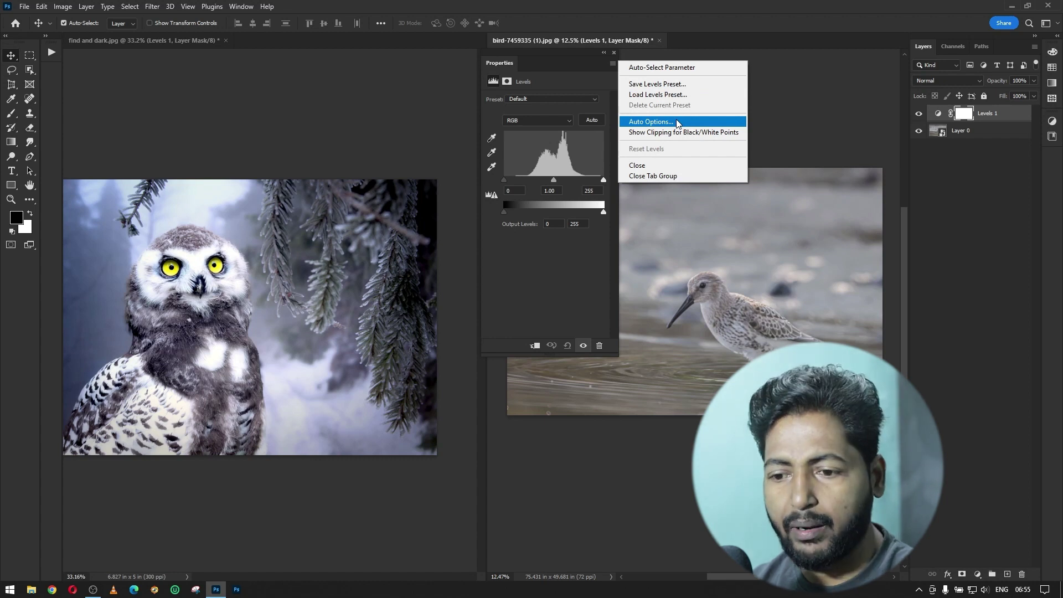
- Compare the Auto Options algorithms and confirm Enhance Monochromatic Contrast for the sandpiper's Levels
click(676, 122)
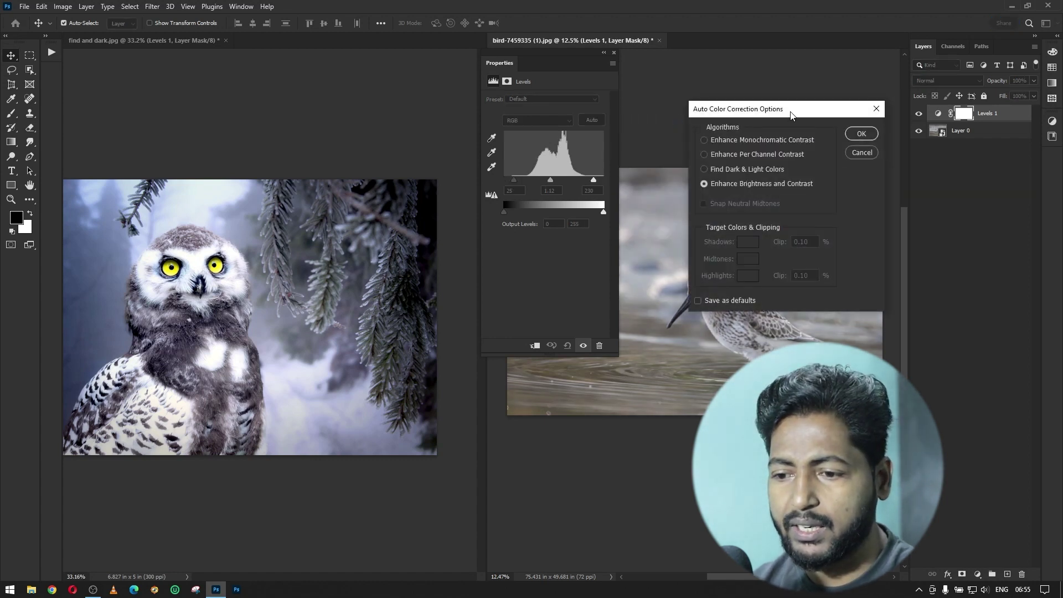
drag(793, 116, 953, 212)
click(882, 267)
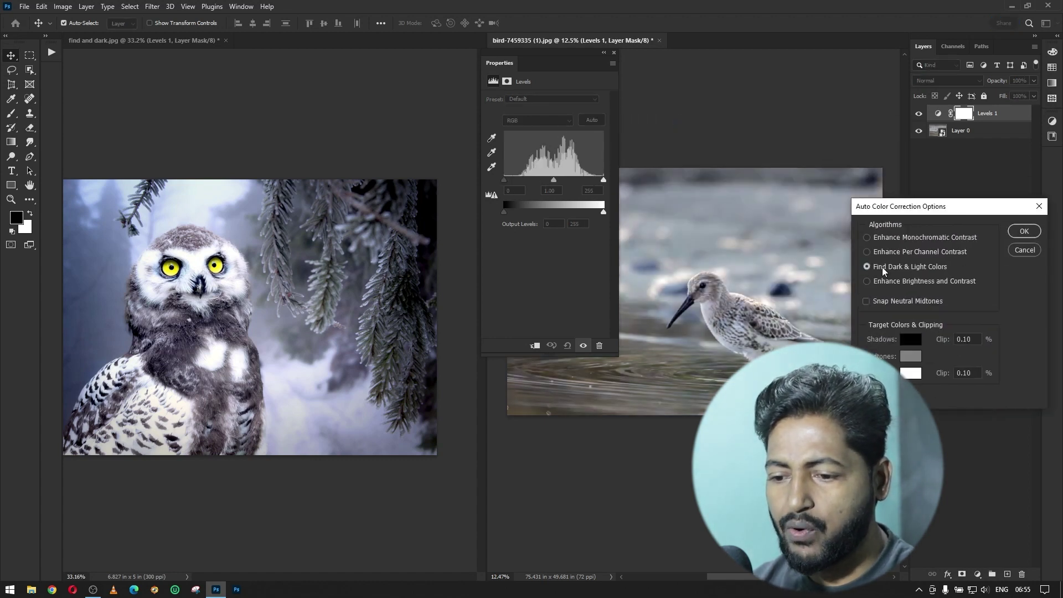
click(924, 253)
click(924, 251)
click(924, 238)
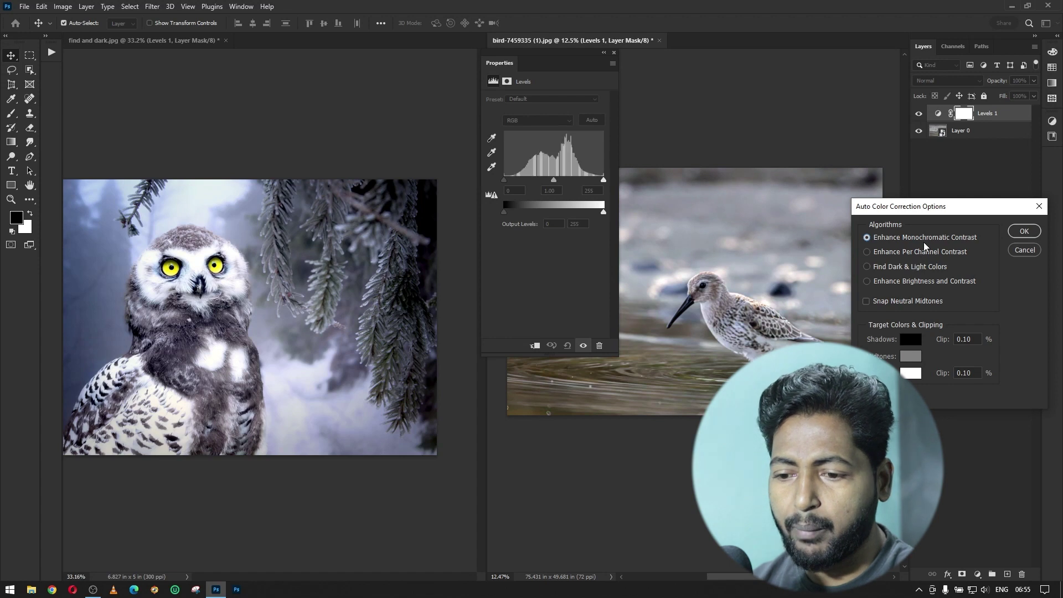
click(901, 281)
click(907, 252)
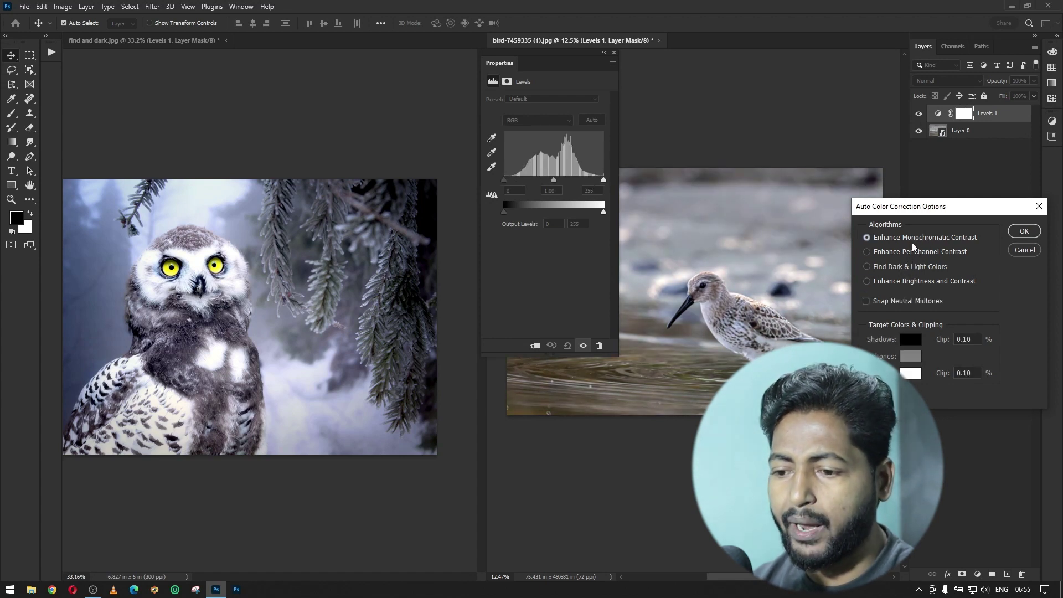
click(1025, 233)
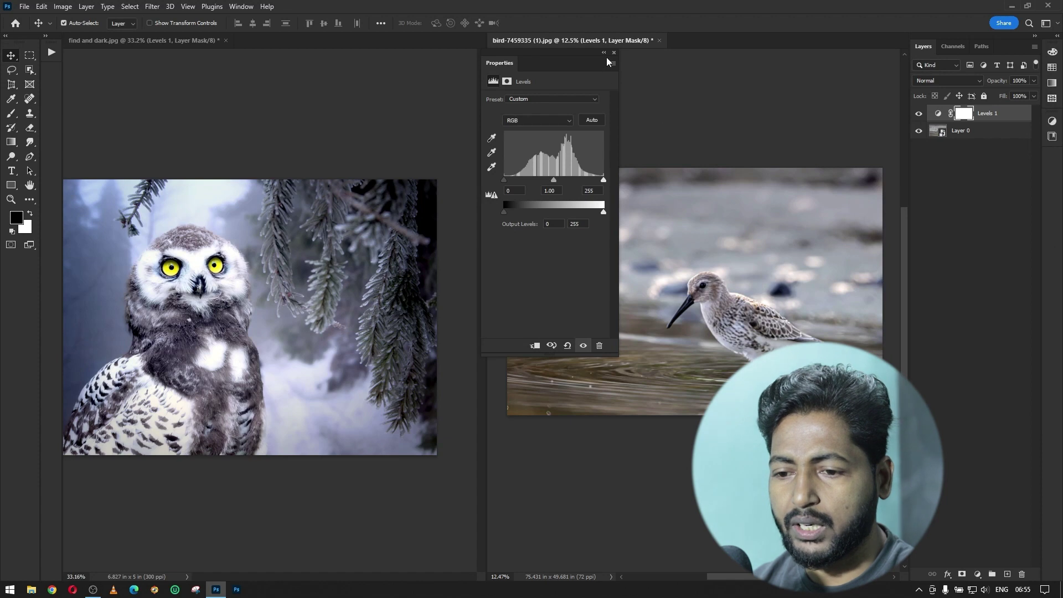
- Set the sandpiper's Levels black input to 30 and white to 228, then compare
drag(504, 180, 509, 183)
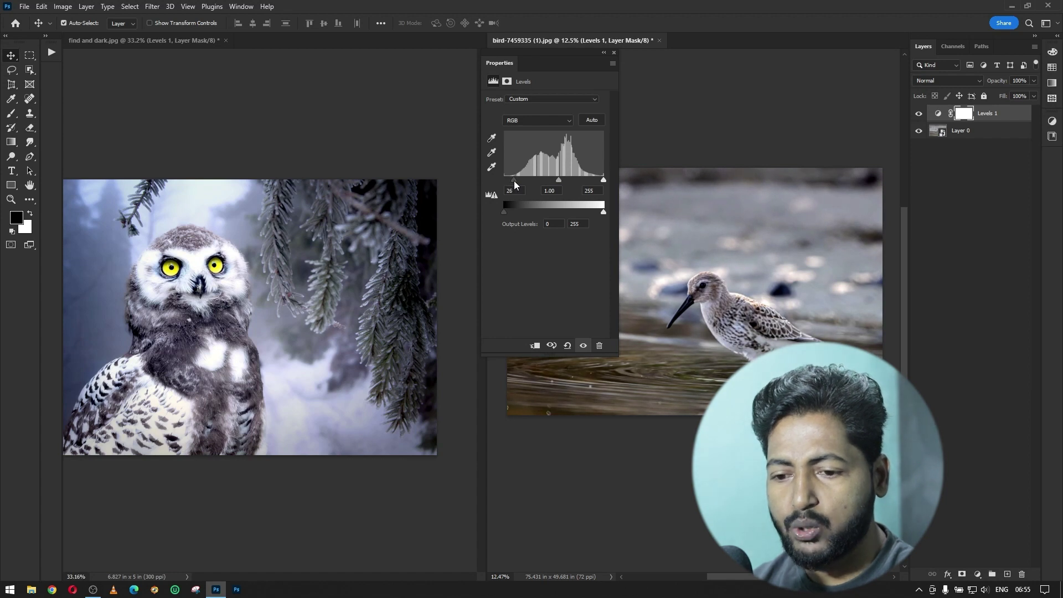
drag(603, 180, 547, 180)
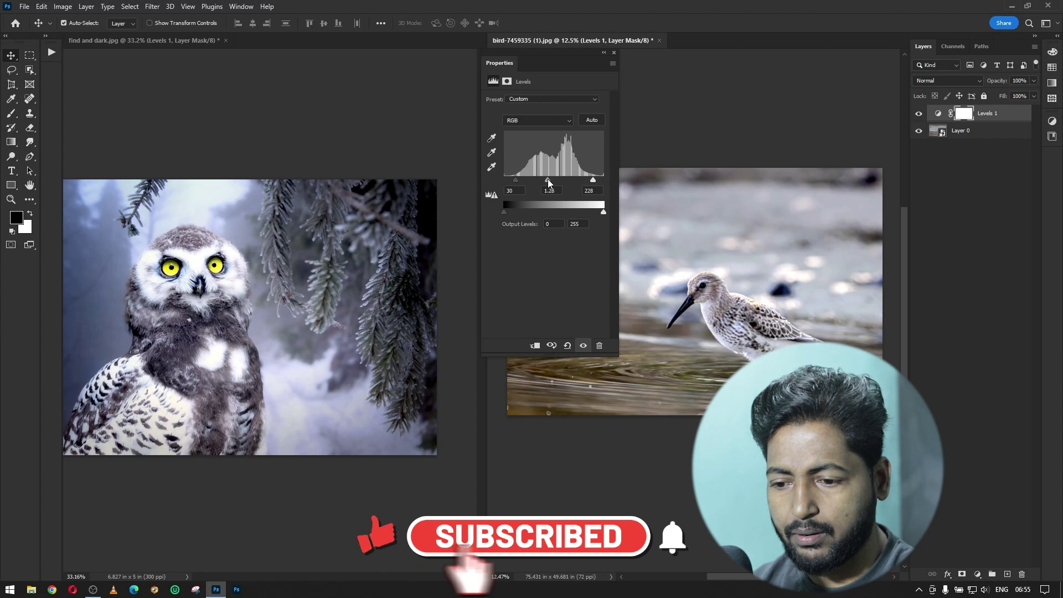
click(604, 52)
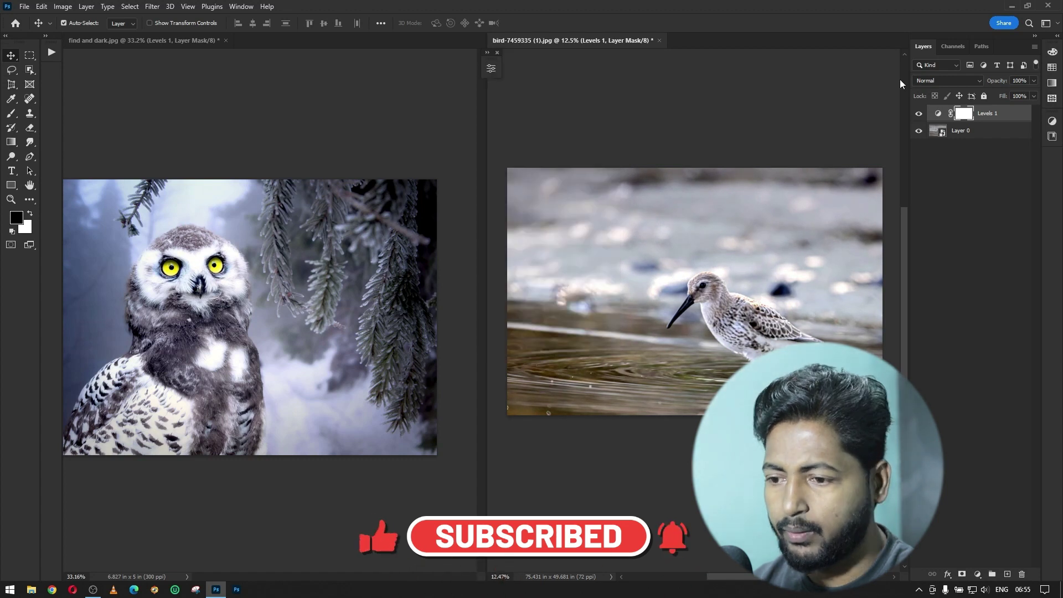
click(919, 114)
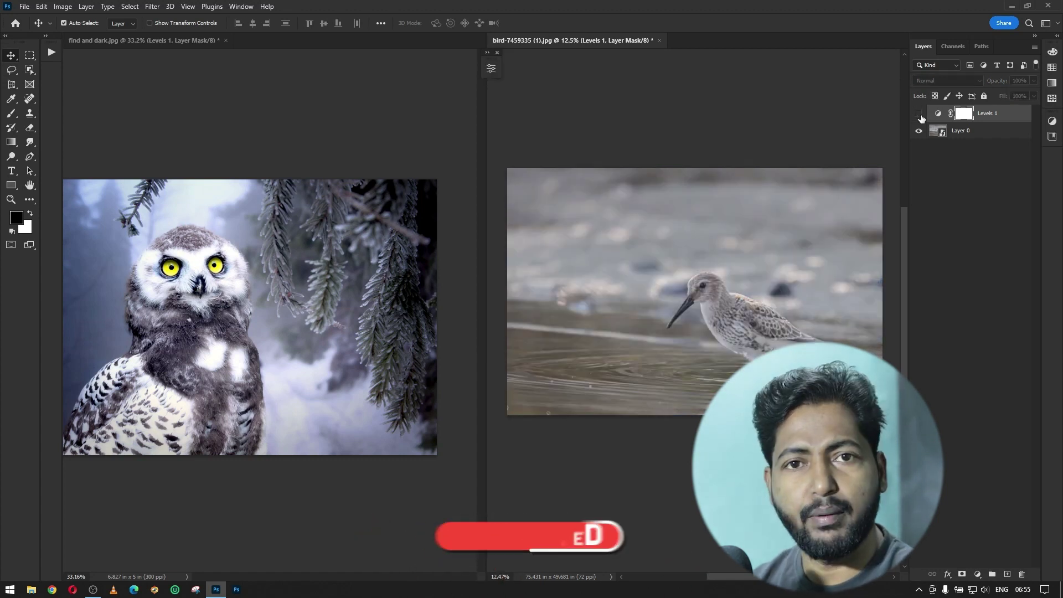
click(919, 114)
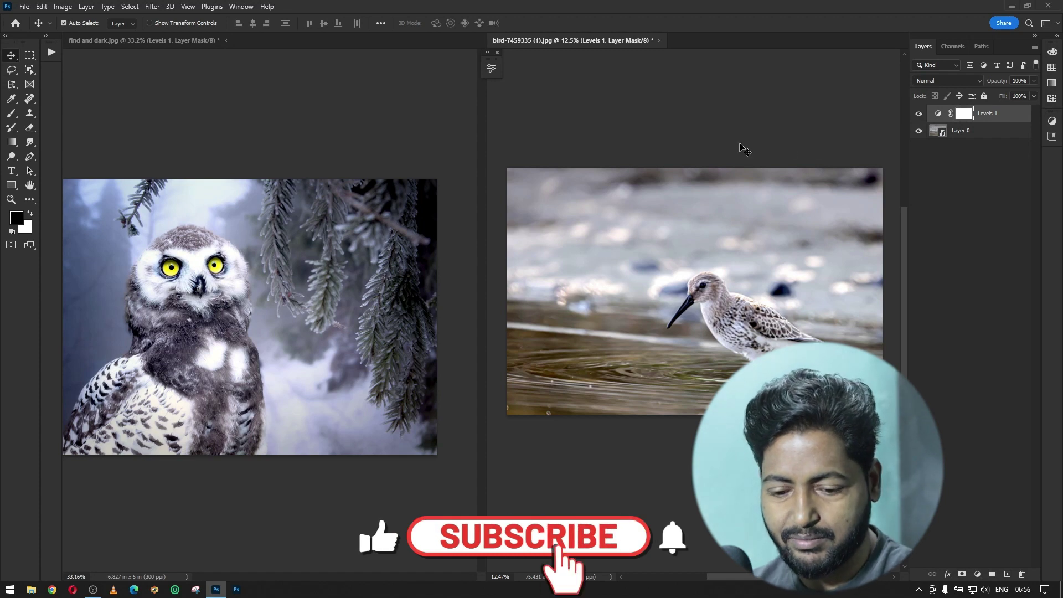
- Close both photos without saving and open File Explorer on This PC
key(ctrl+alt+w)
click(537, 219)
click(539, 220)
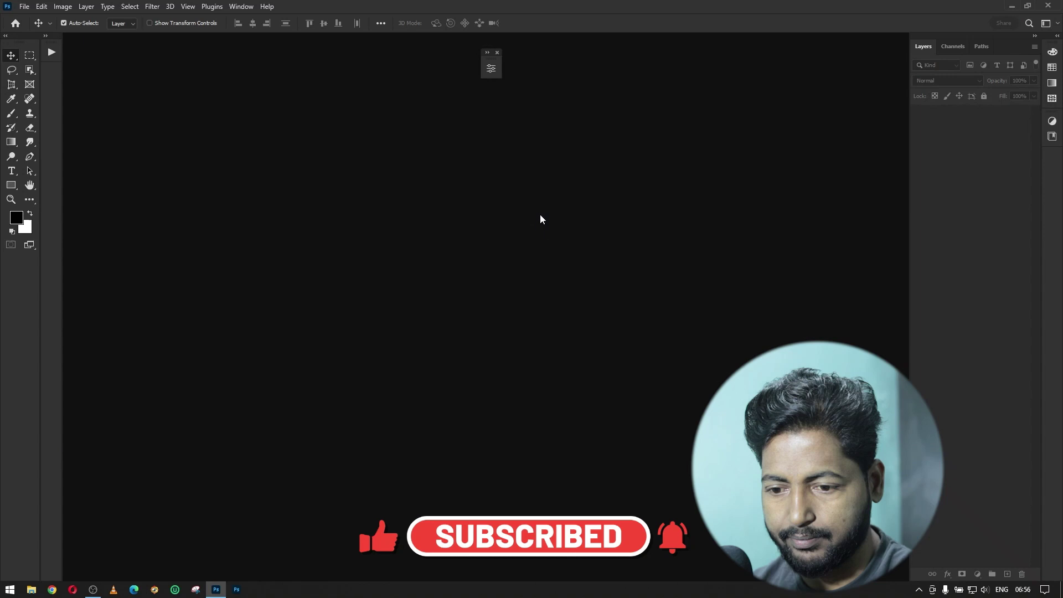
click(498, 52)
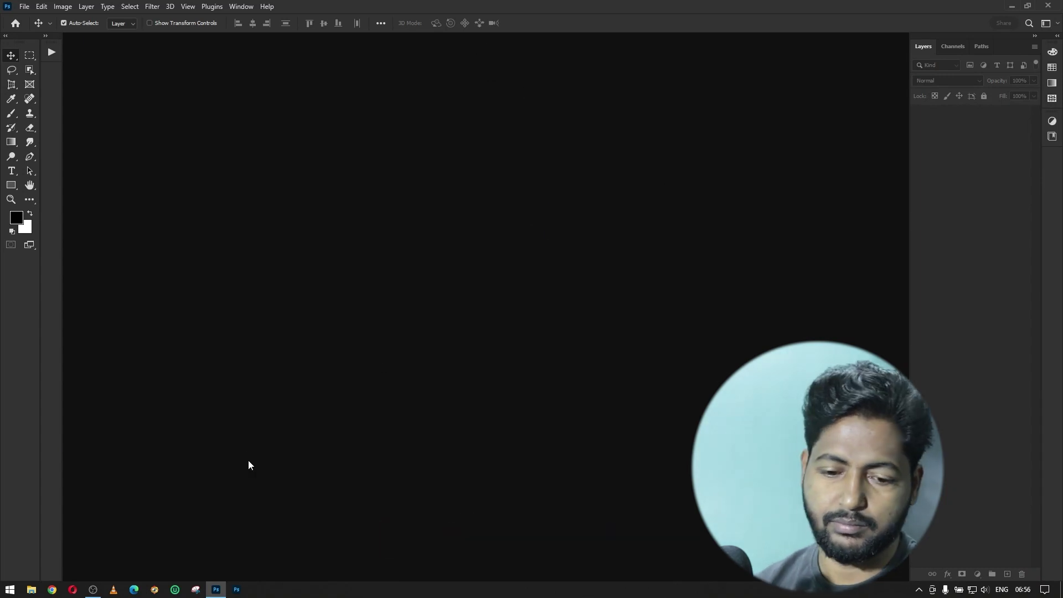
key(super+e)
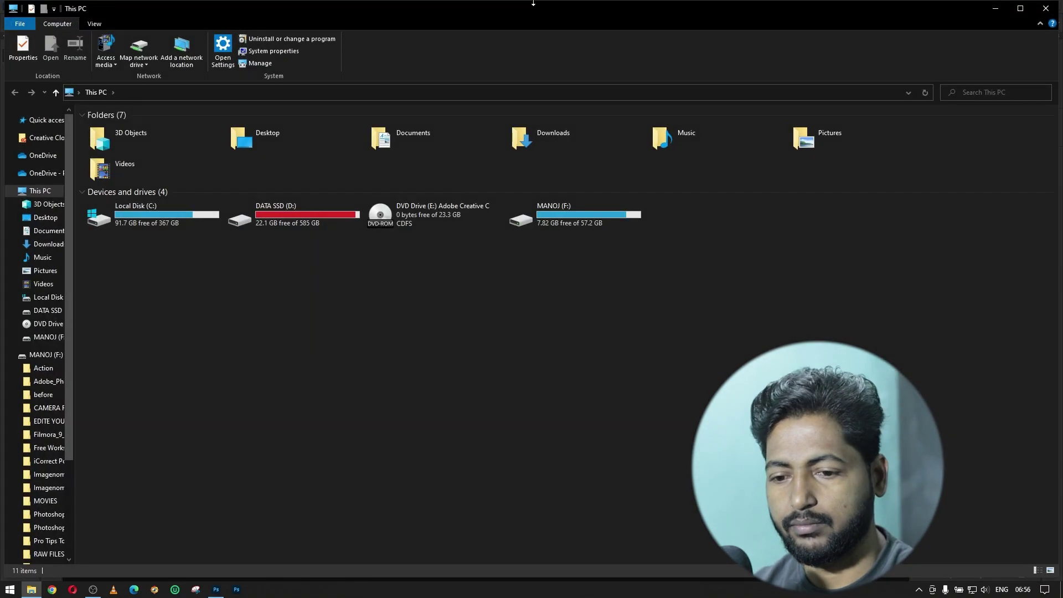